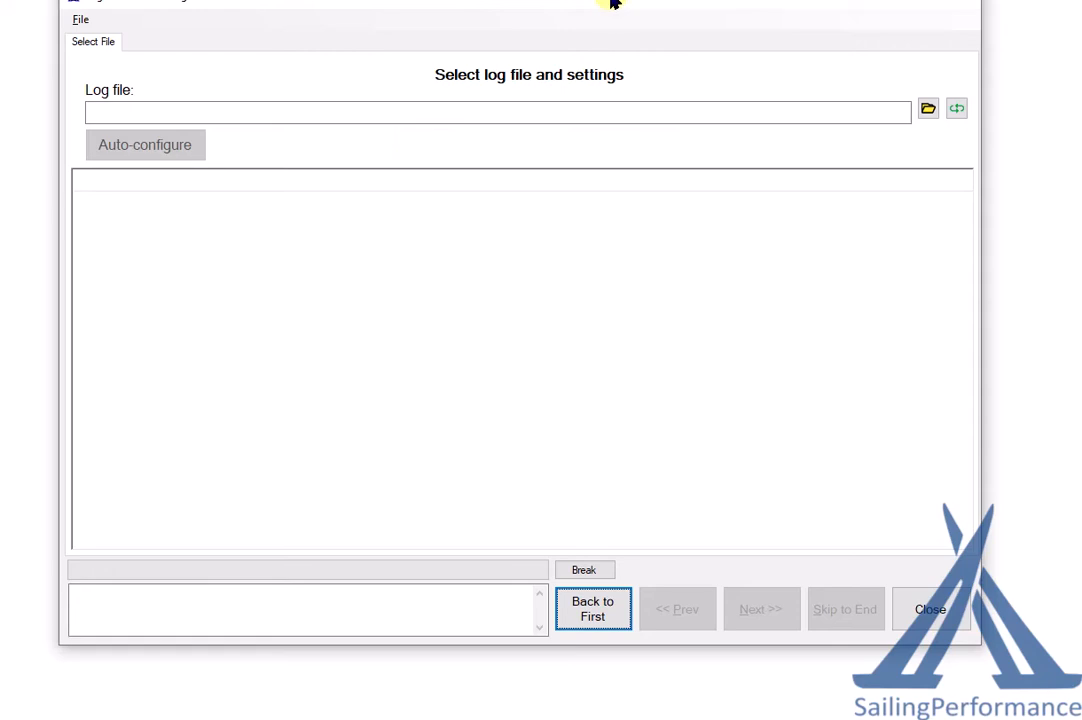
# Load Log.csv from the C:\LogCleaner folder as the log file.
pyautogui.click(927, 144)
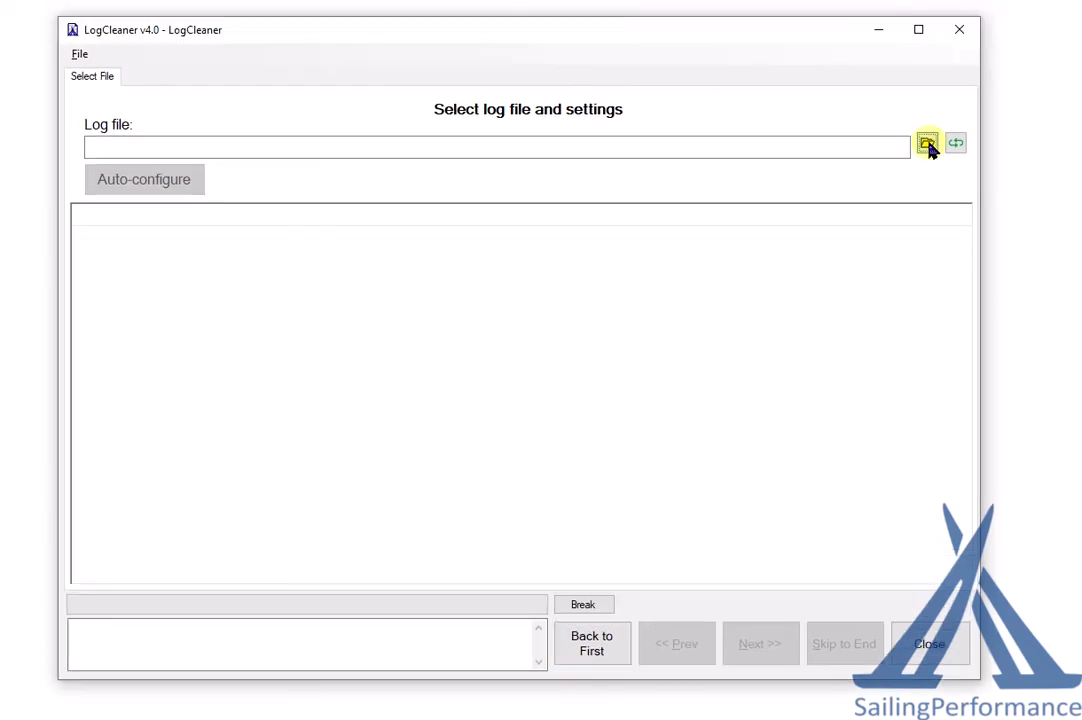
pyautogui.click(452, 213)
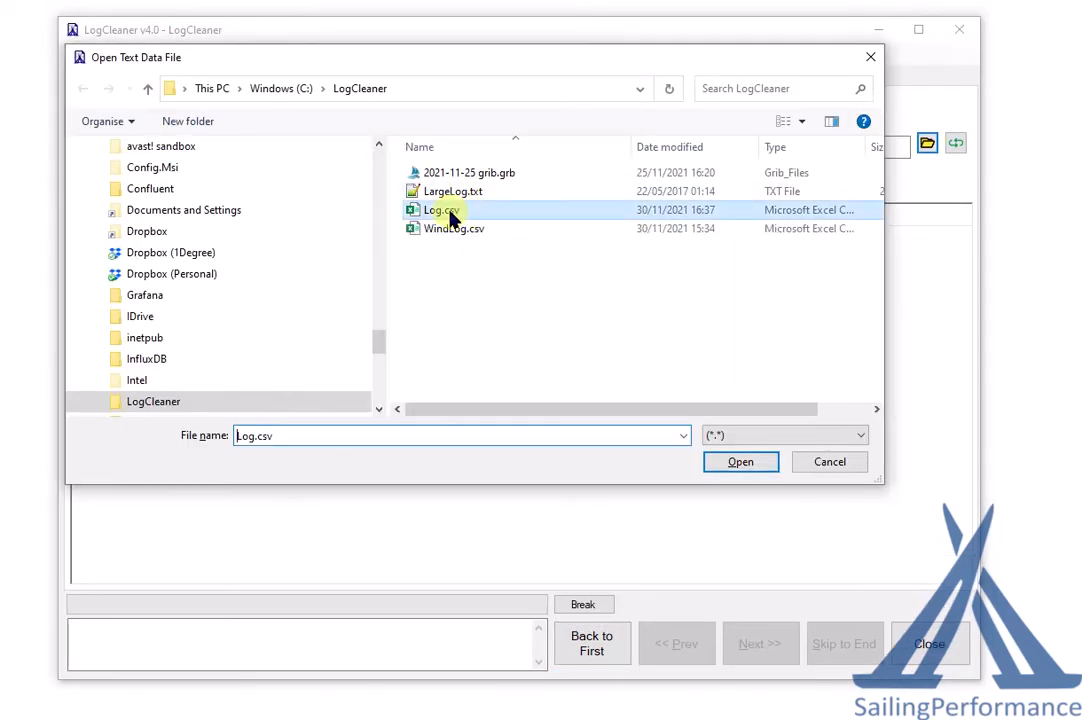
pyautogui.click(738, 463)
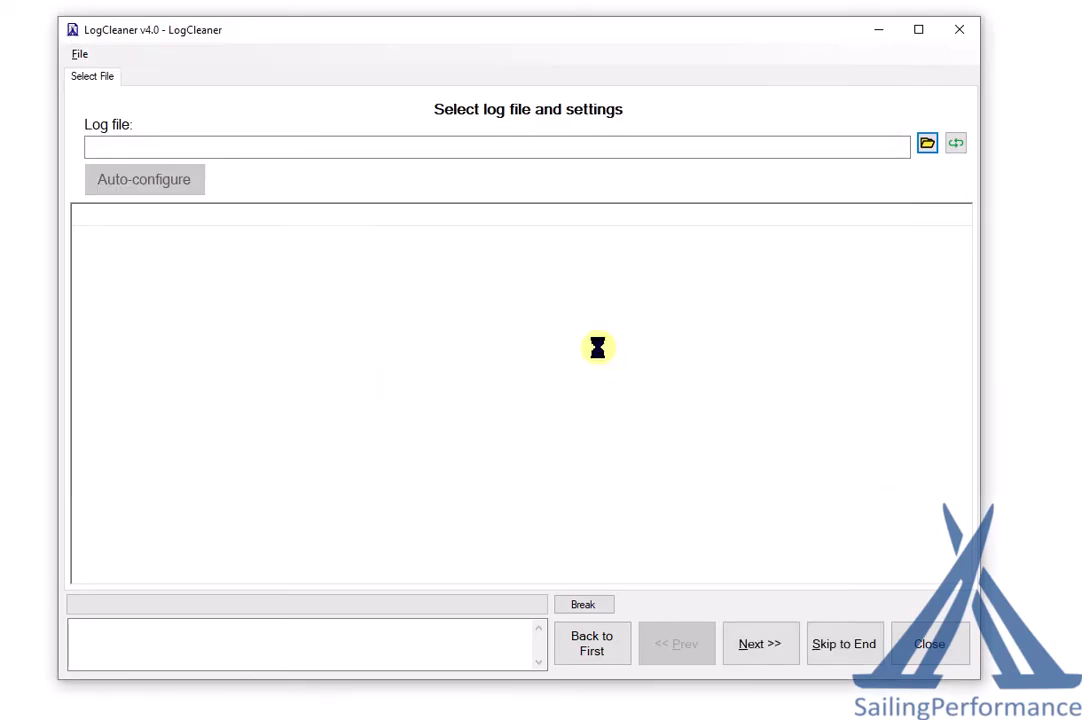
# Auto-configure the settings for the loaded log, allowing the current configuration to be reset.
pyautogui.click(112, 178)
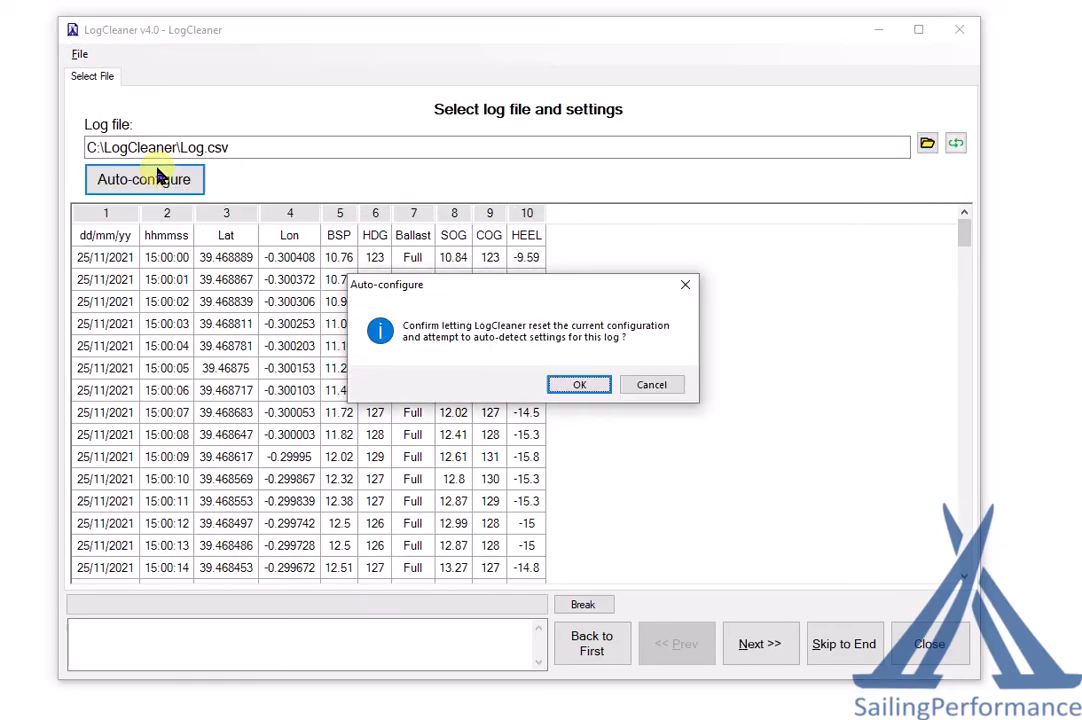
pyautogui.click(575, 393)
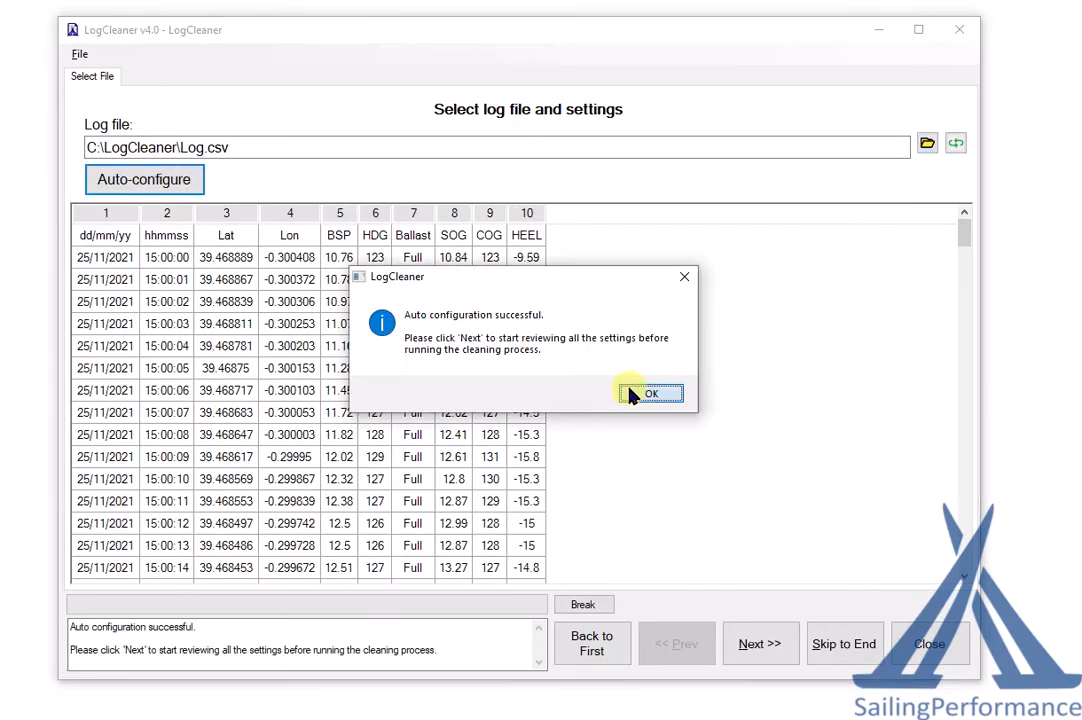
pyautogui.click(633, 393)
# Accept the detected label and data rows, date/time format and GPS lat/lon settings, and proceed to the variable options.
pyautogui.click(757, 645)
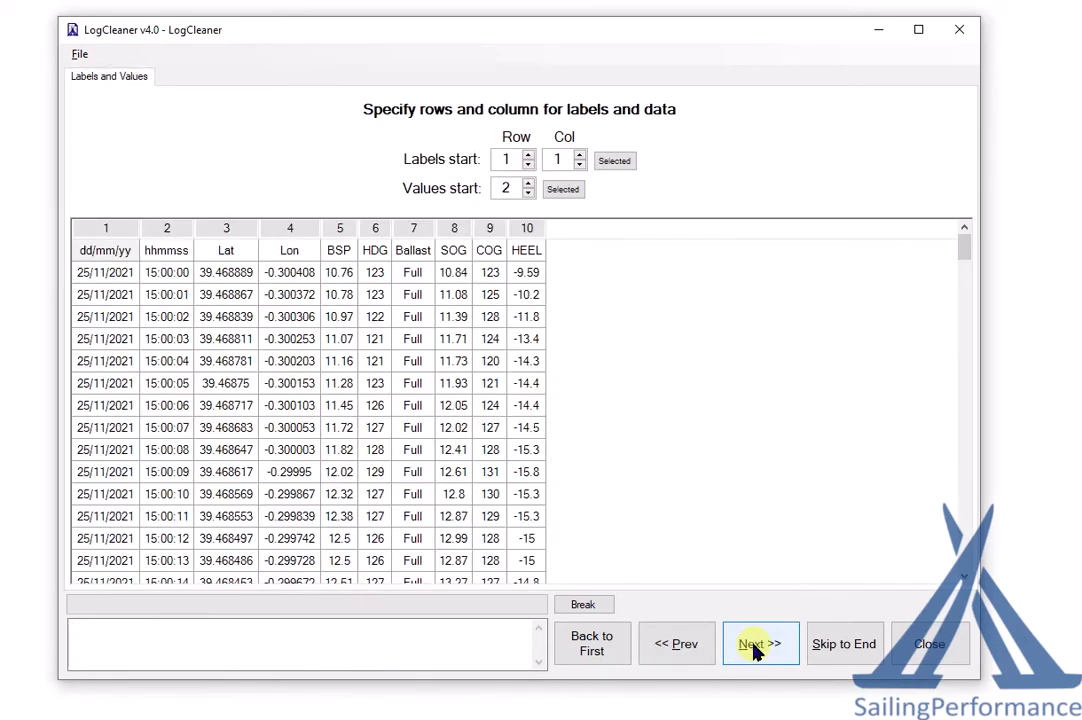
pyautogui.click(757, 647)
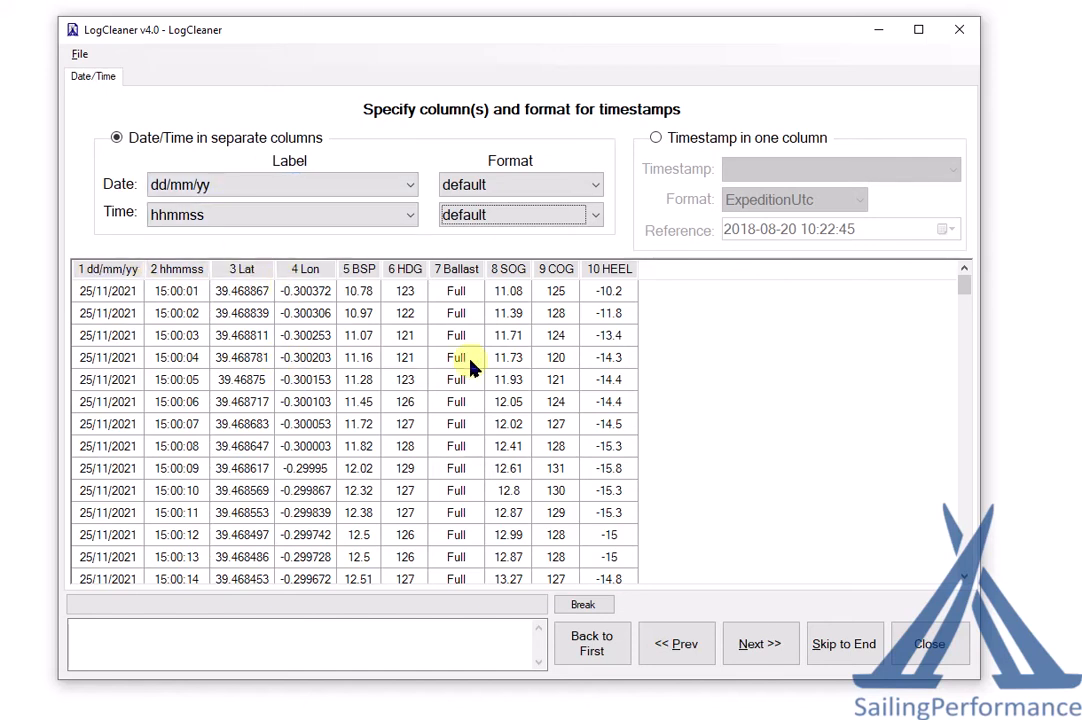
pyautogui.click(760, 645)
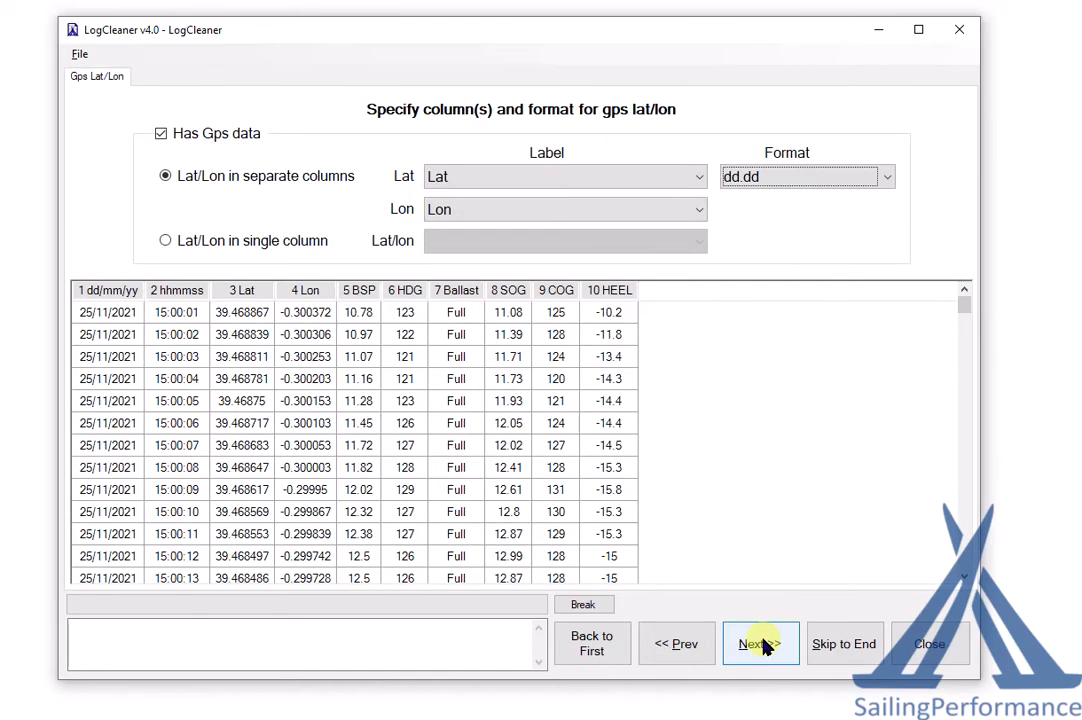
pyautogui.click(758, 646)
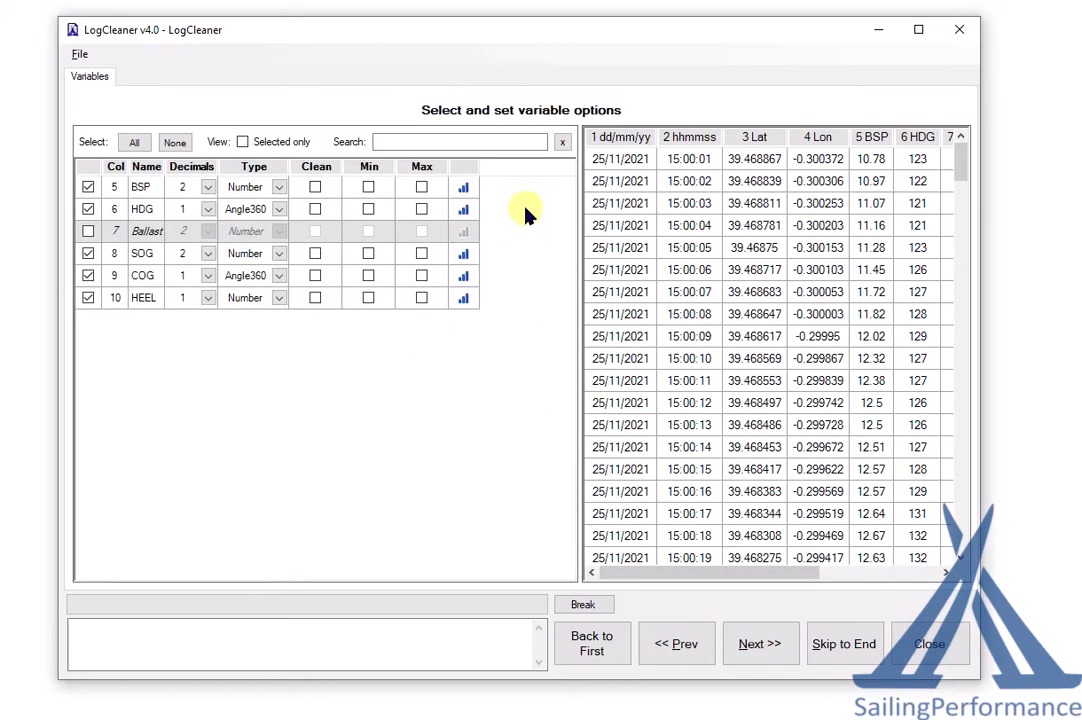
# Search the variable list for "bsp", and clear the search to list all variables again.
pyautogui.click(423, 142)
pyautogui.write('bsp')
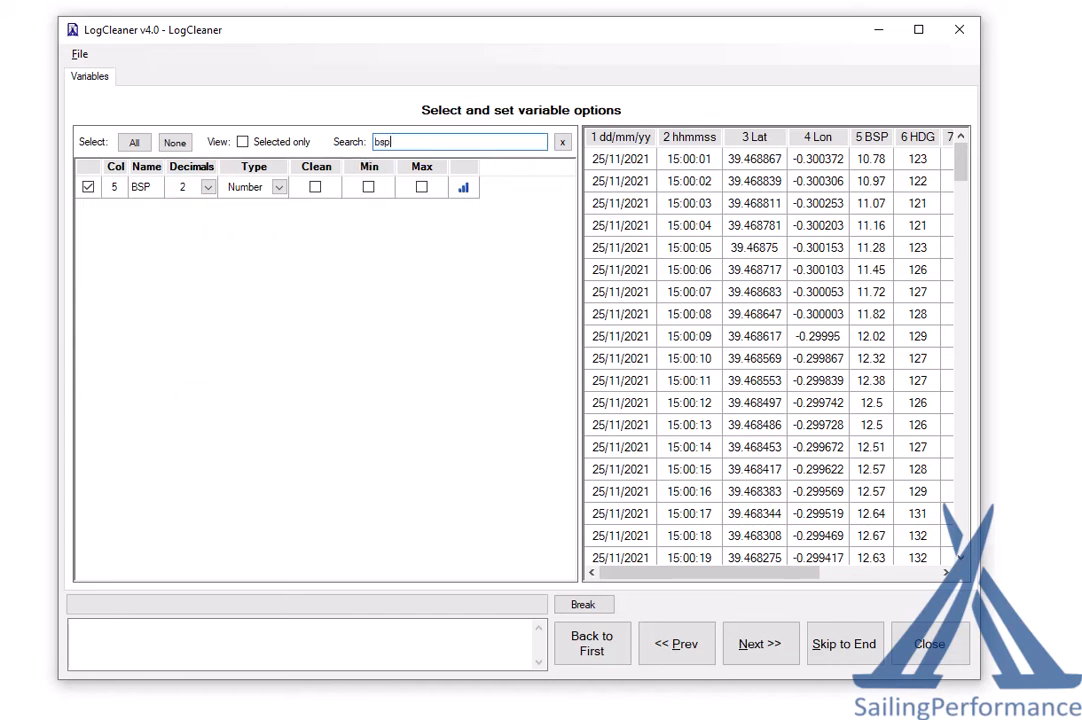
pyautogui.click(563, 143)
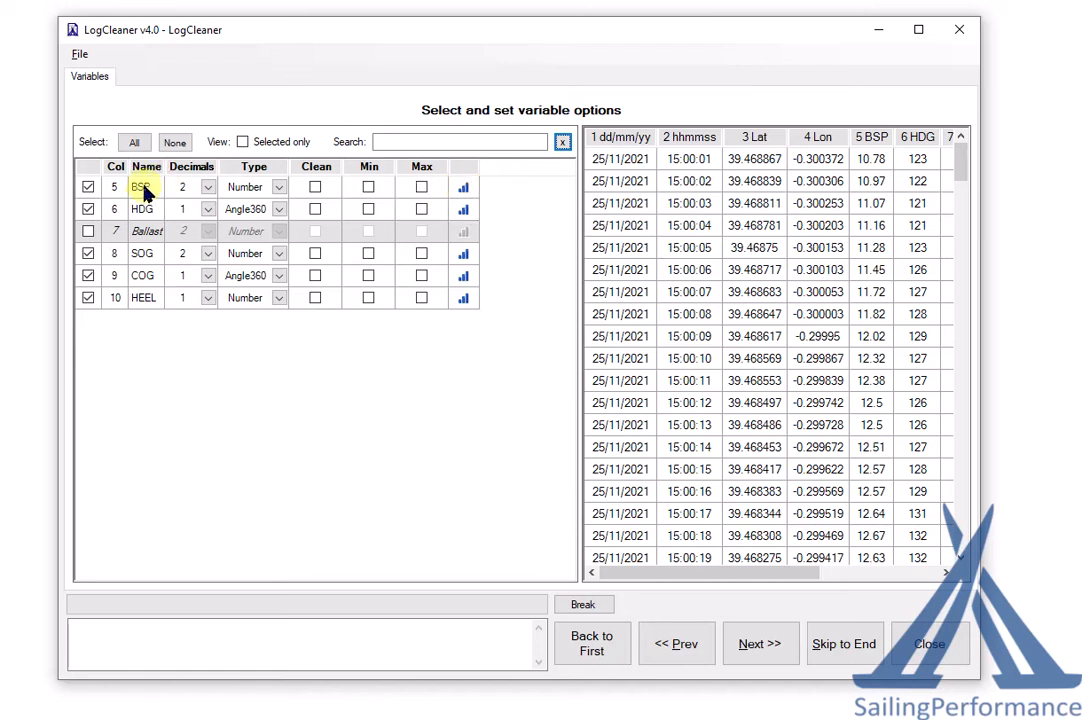
# Examine the data distribution histogram of the BSP variable and close it.
pyautogui.click(463, 187)
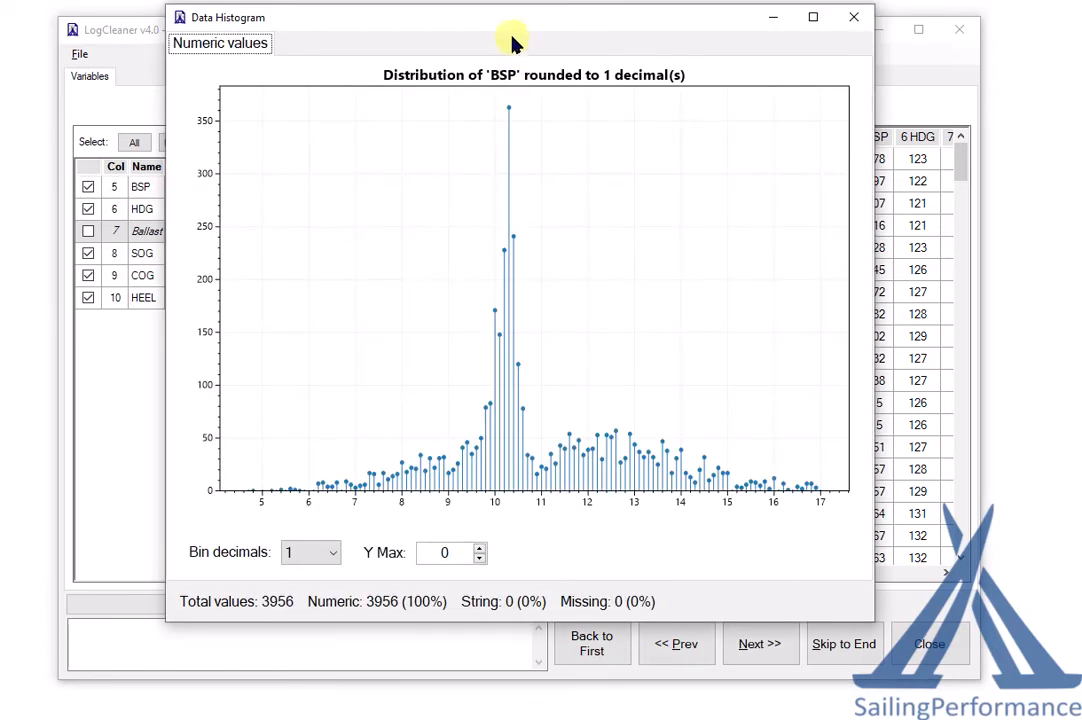
pyautogui.moveTo(508, 22); pyautogui.dragTo(508, 44)
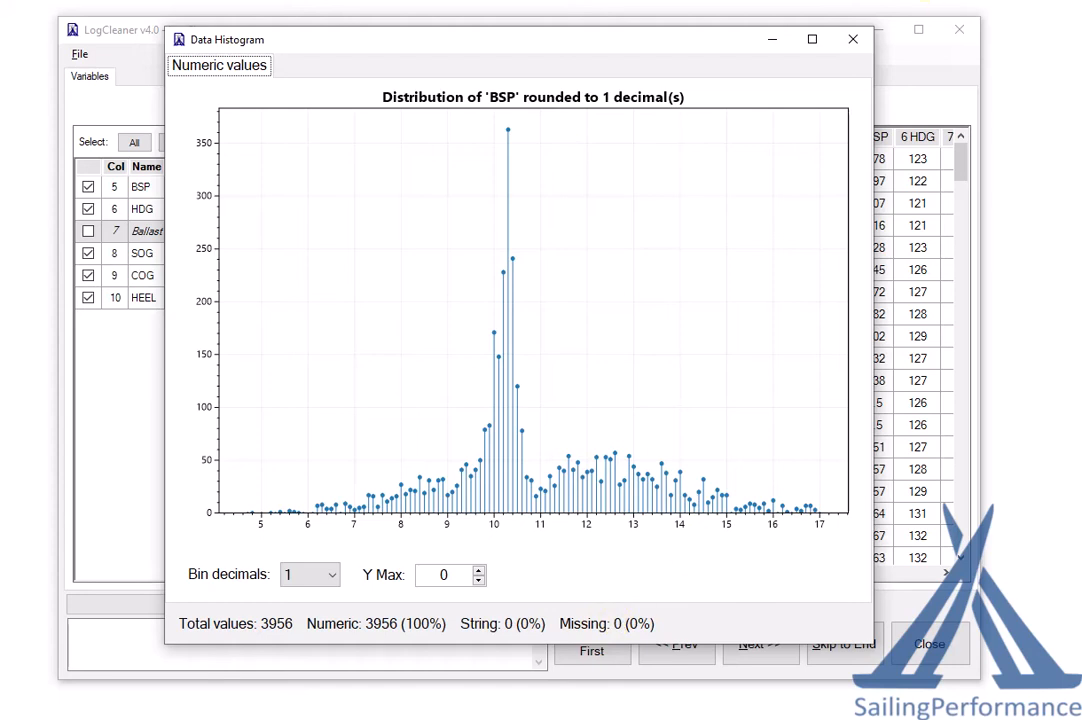
pyautogui.click(851, 39)
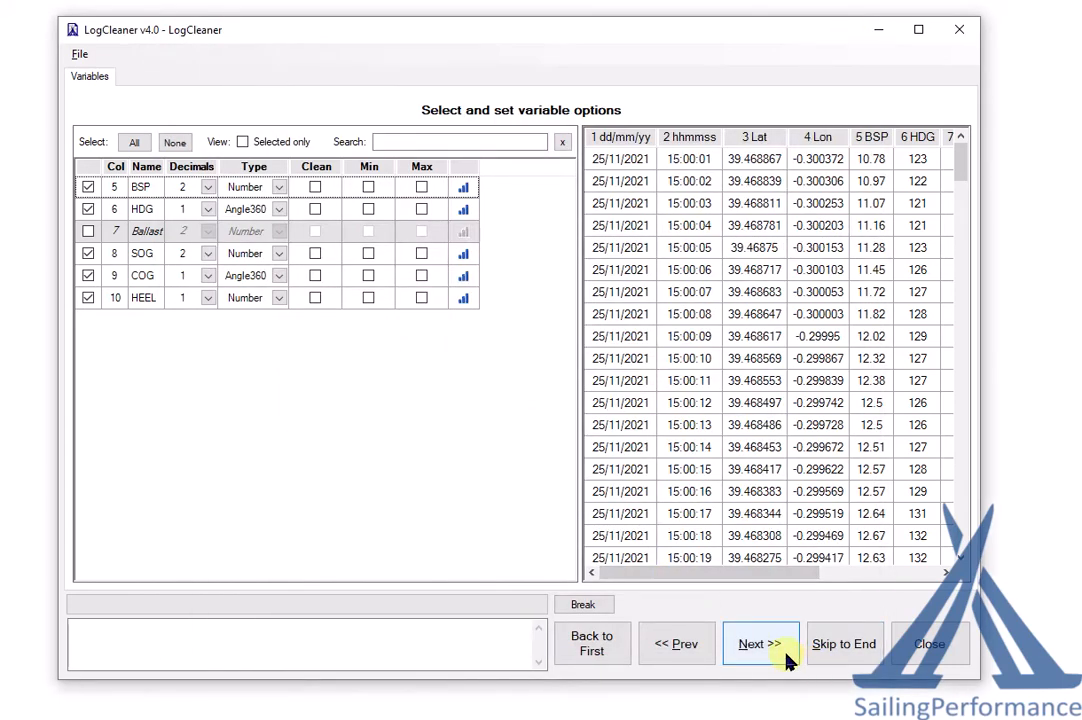
# Accept the variable options and filters, proceed to the calculations, and review the maths options before returning to the wind calculation.
pyautogui.click(760, 643)
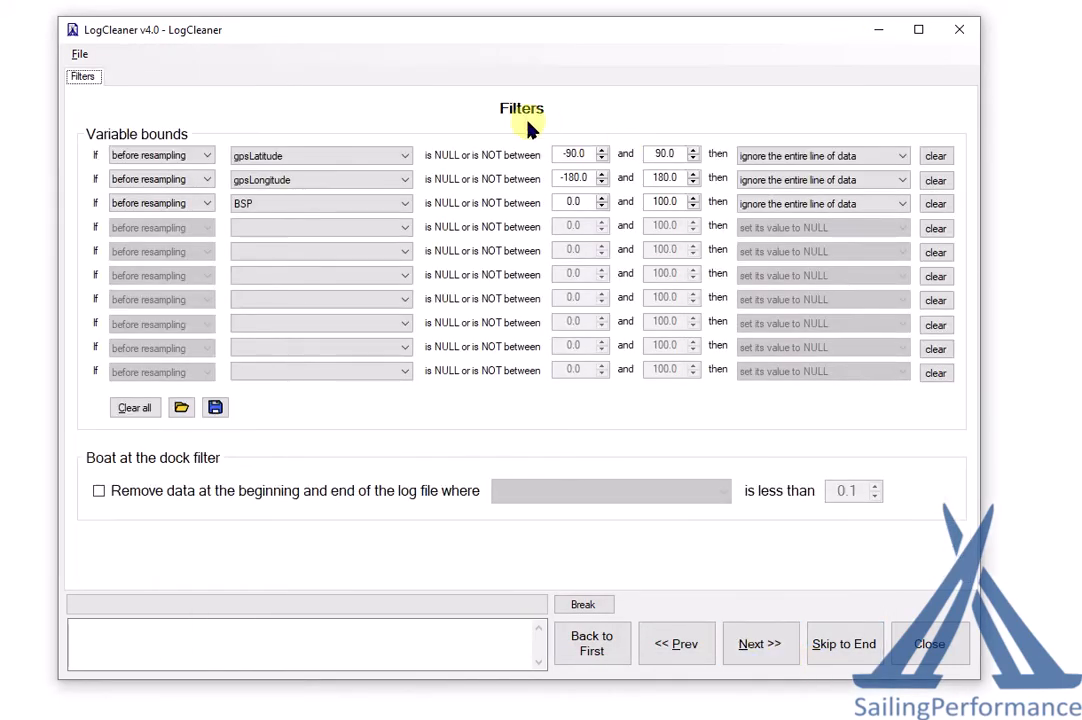
pyautogui.click(762, 643)
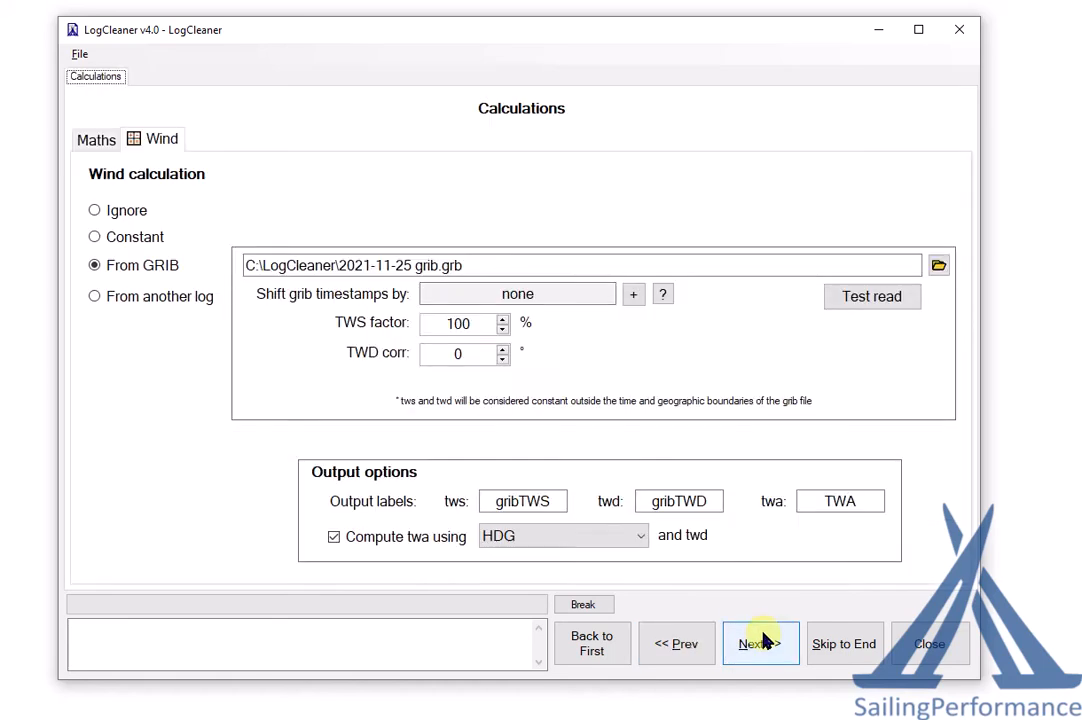
pyautogui.click(82, 142)
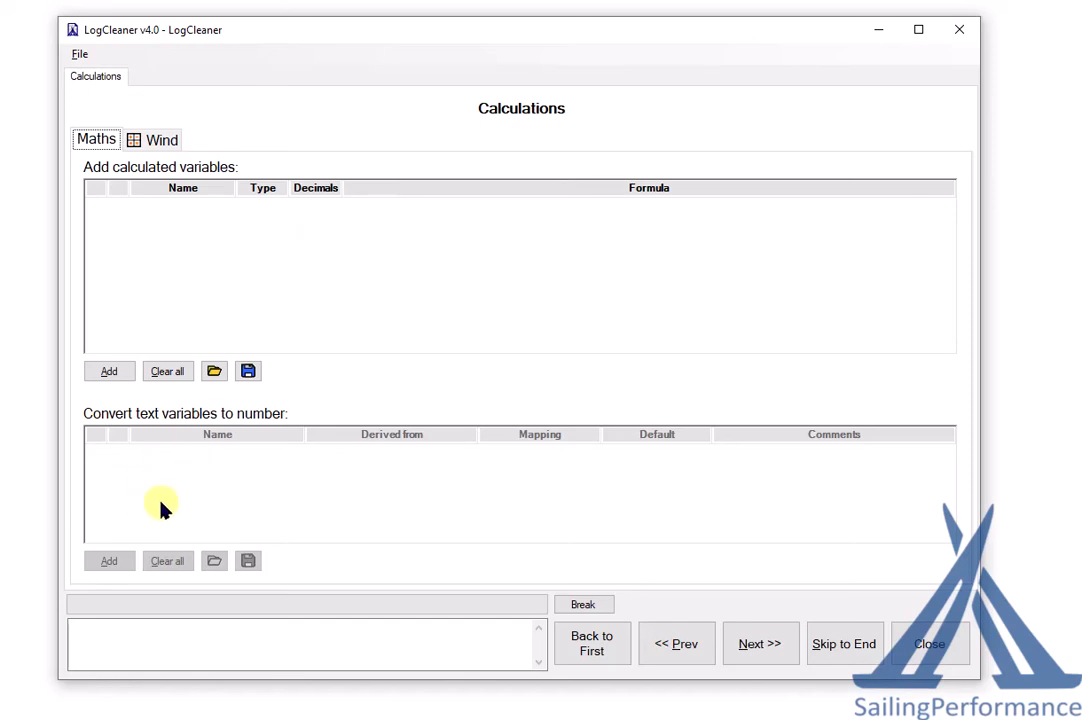
pyautogui.click(163, 141)
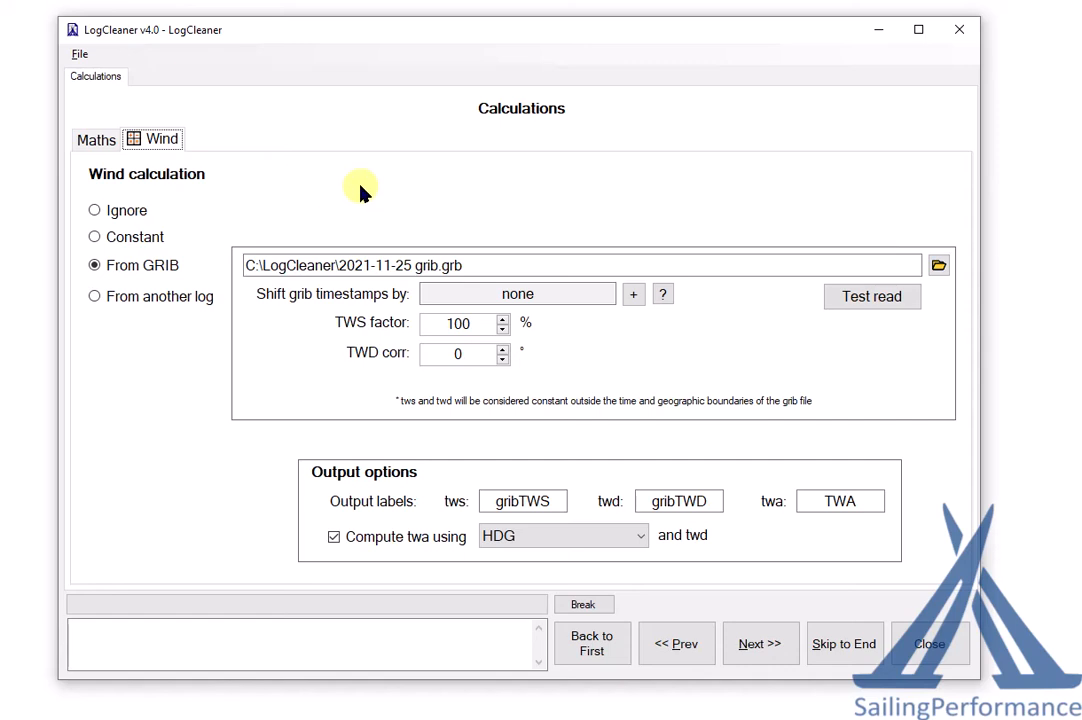
# Try the wind calculation sources in order: Ignore, Constant, From GRIB and From another log.
pyautogui.click(100, 210)
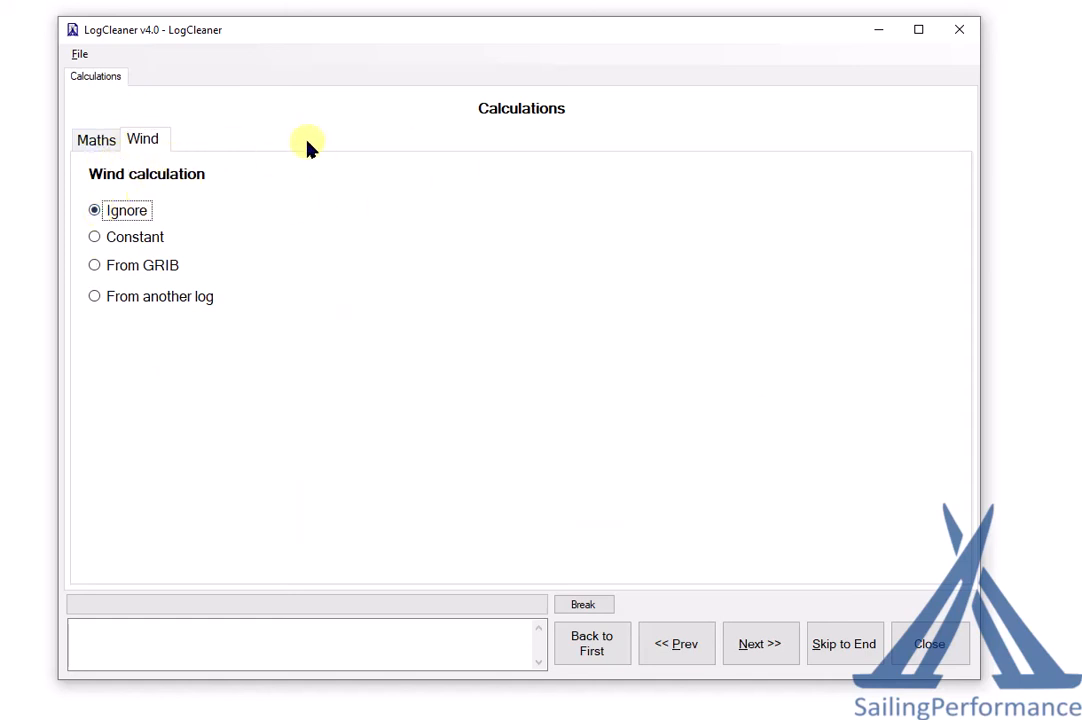
pyautogui.click(114, 240)
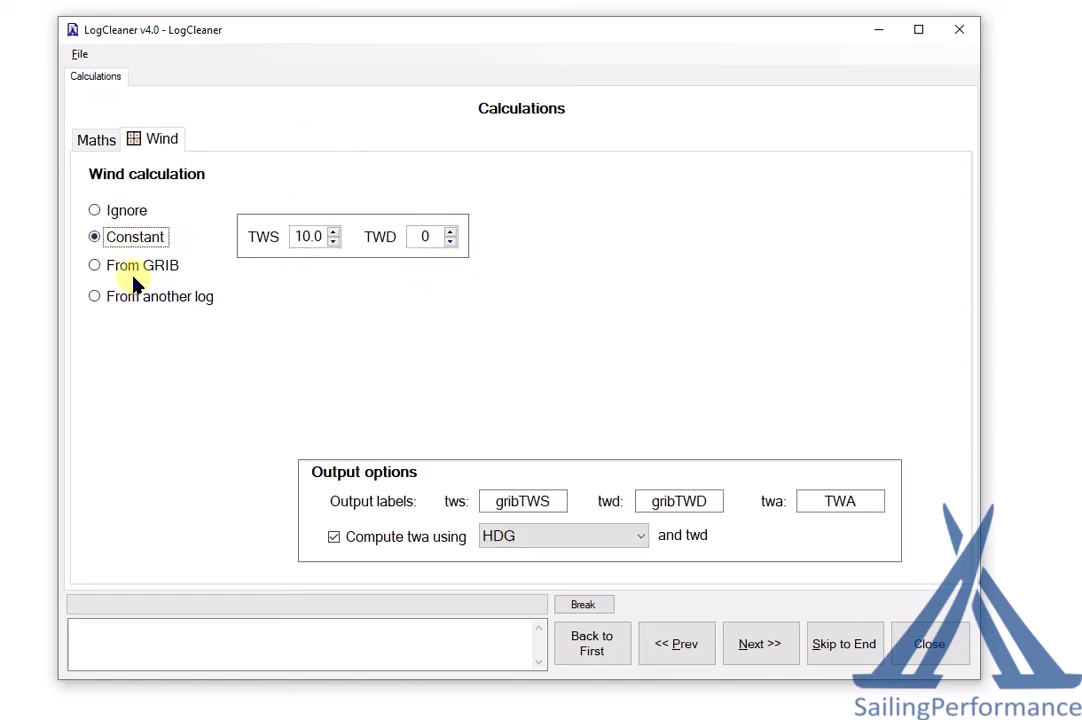
pyautogui.click(94, 266)
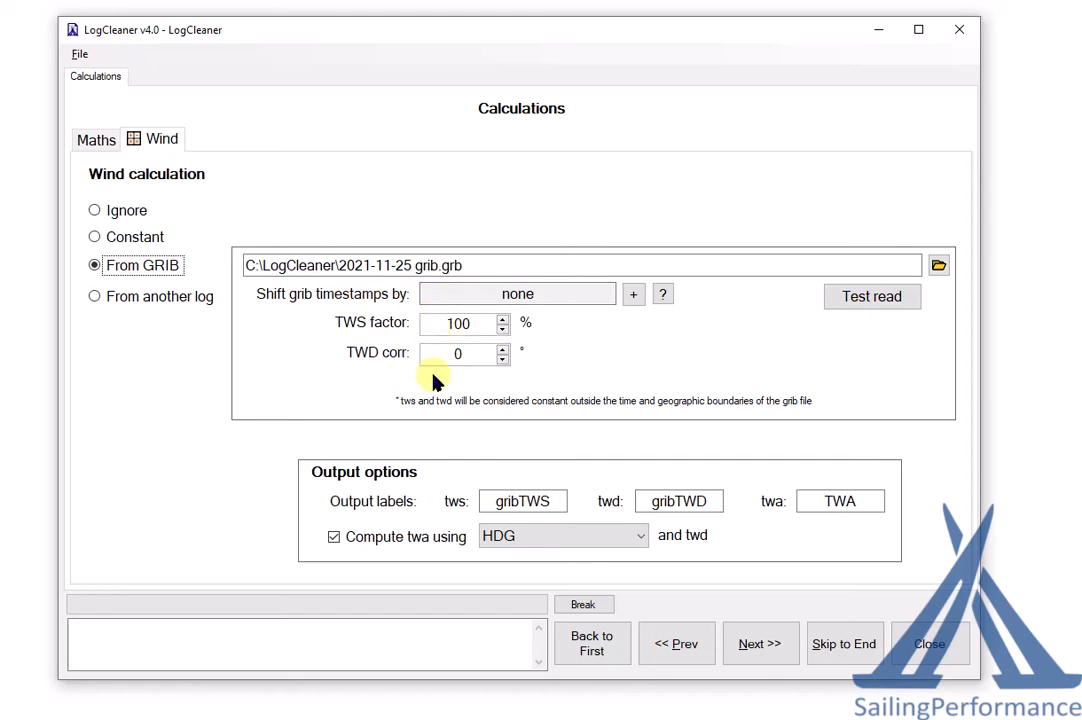
pyautogui.click(162, 296)
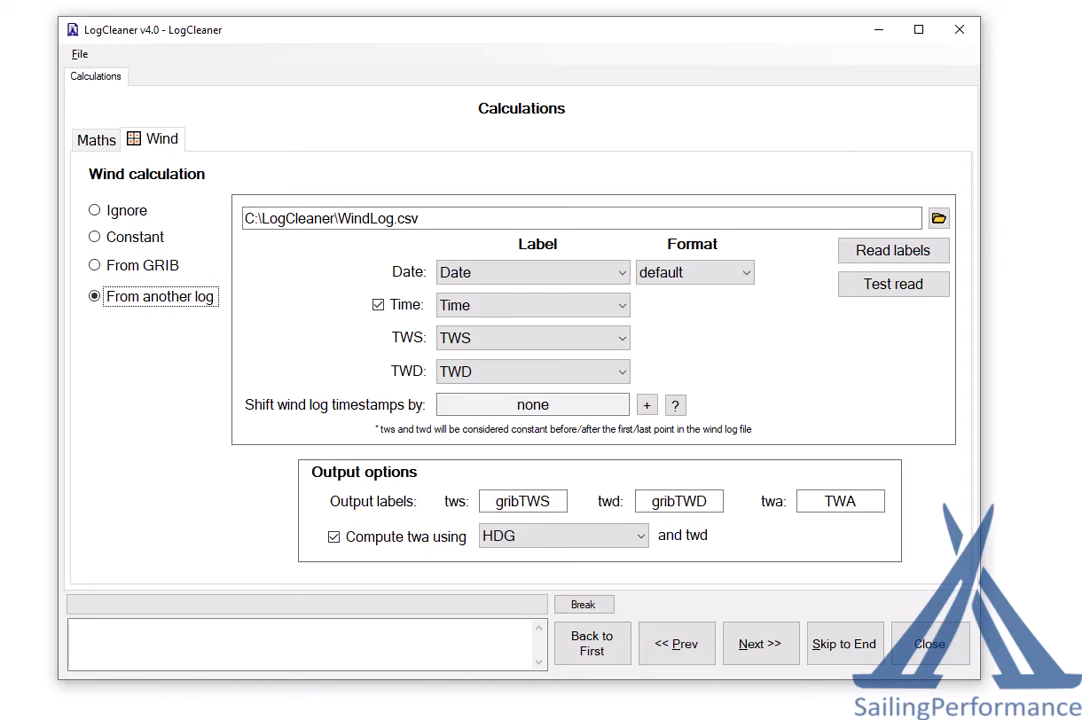
# Switch to Notepad++ to examine the date, time, TWS and TWD entries in WindLog.csv, and return to LogCleaner.
pyautogui.hotkey('alt', 'Tab')
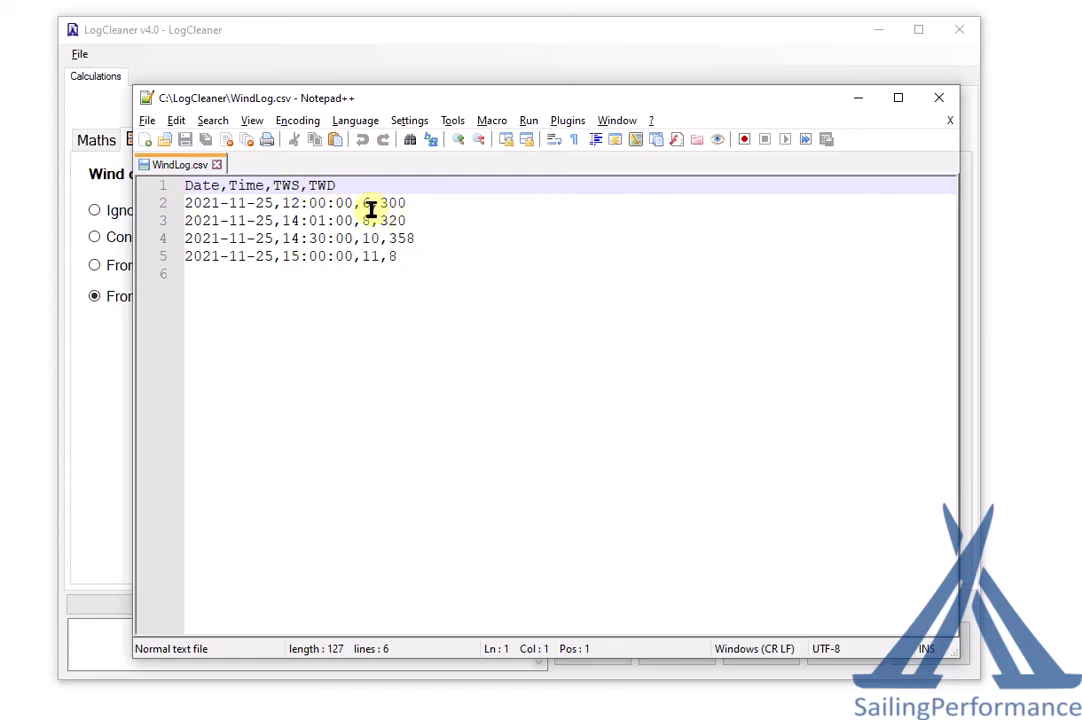
pyautogui.click(858, 98)
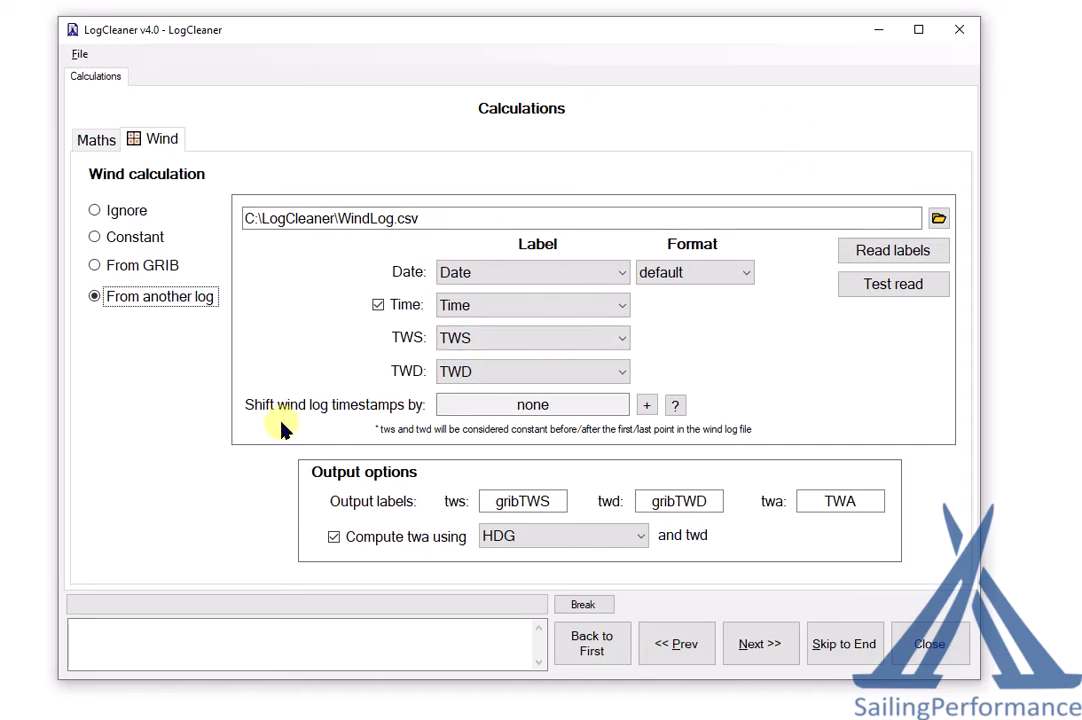
pyautogui.hotkey('alt', 'Tab')
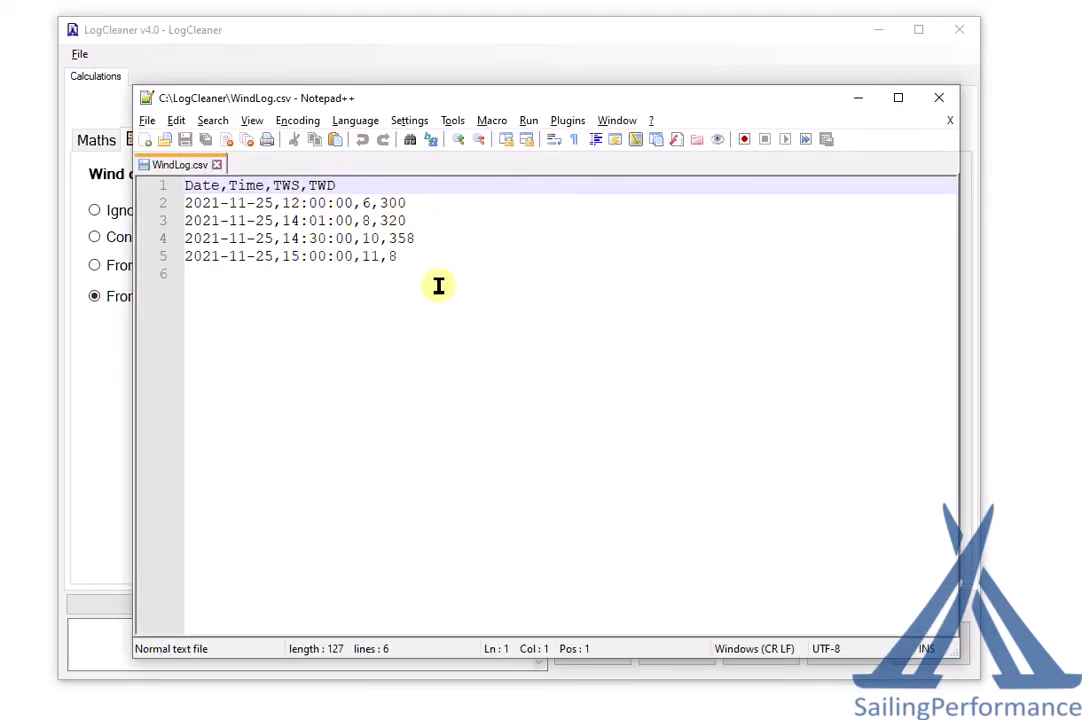
pyautogui.click(860, 100)
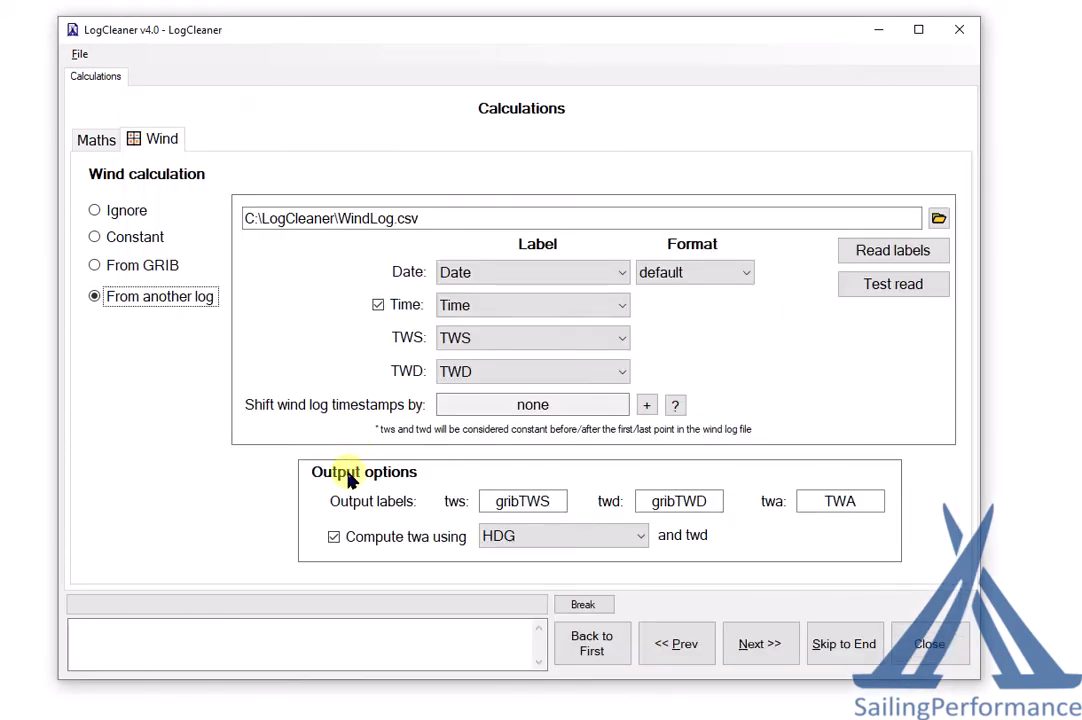
# Remove the grib prefix from the output labels for the other-log wind source, leaving TWS and TWD.
pyautogui.moveTo(520, 500); pyautogui.dragTo(458, 508)
pyautogui.press('Delete')
pyautogui.moveTo(678, 501); pyautogui.dragTo(640, 502)
pyautogui.press('Delete')
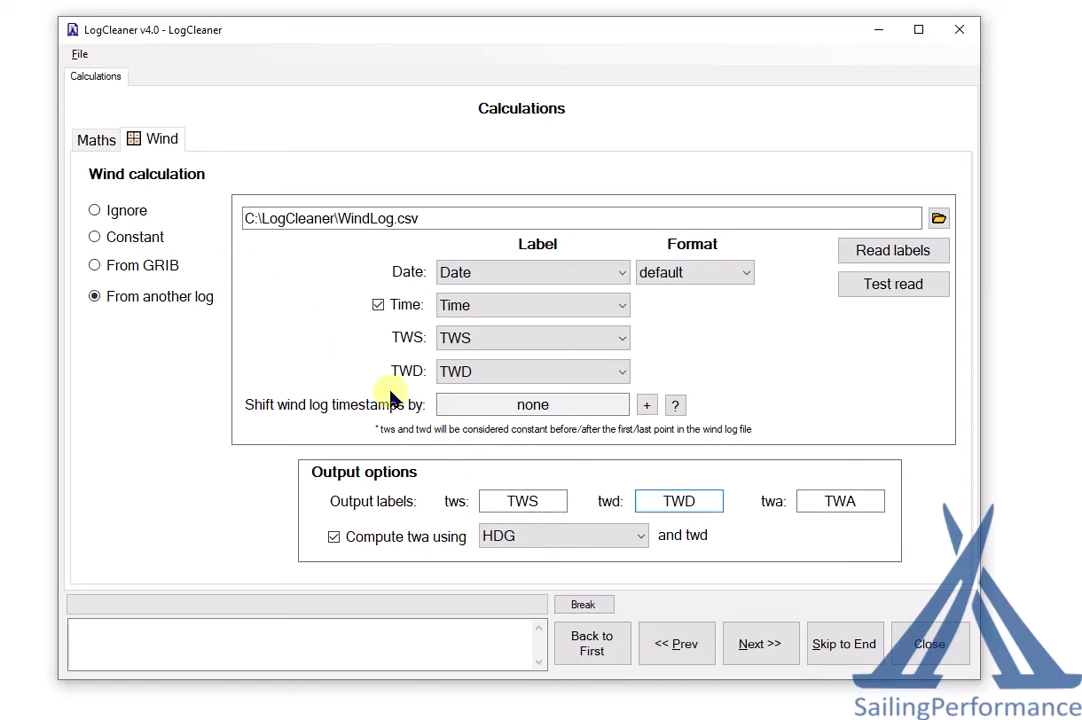
# Set the wind calculation source to From GRIB and rename its output labels as gribTWS and gribTWD.
pyautogui.click(145, 268)
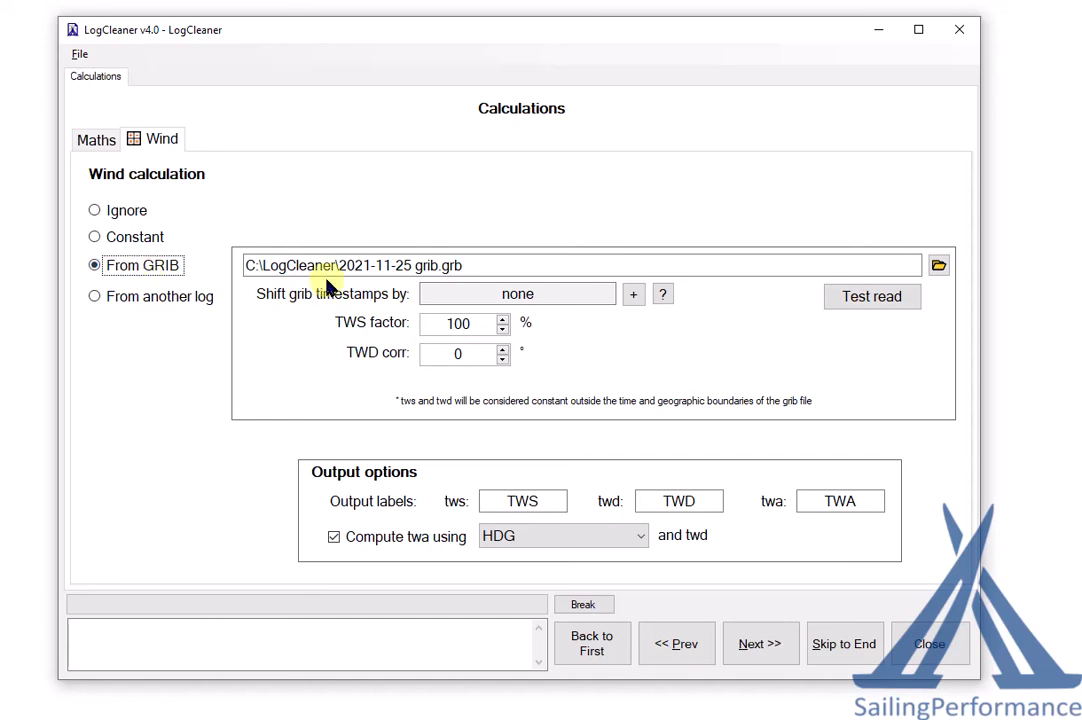
pyautogui.click(507, 499)
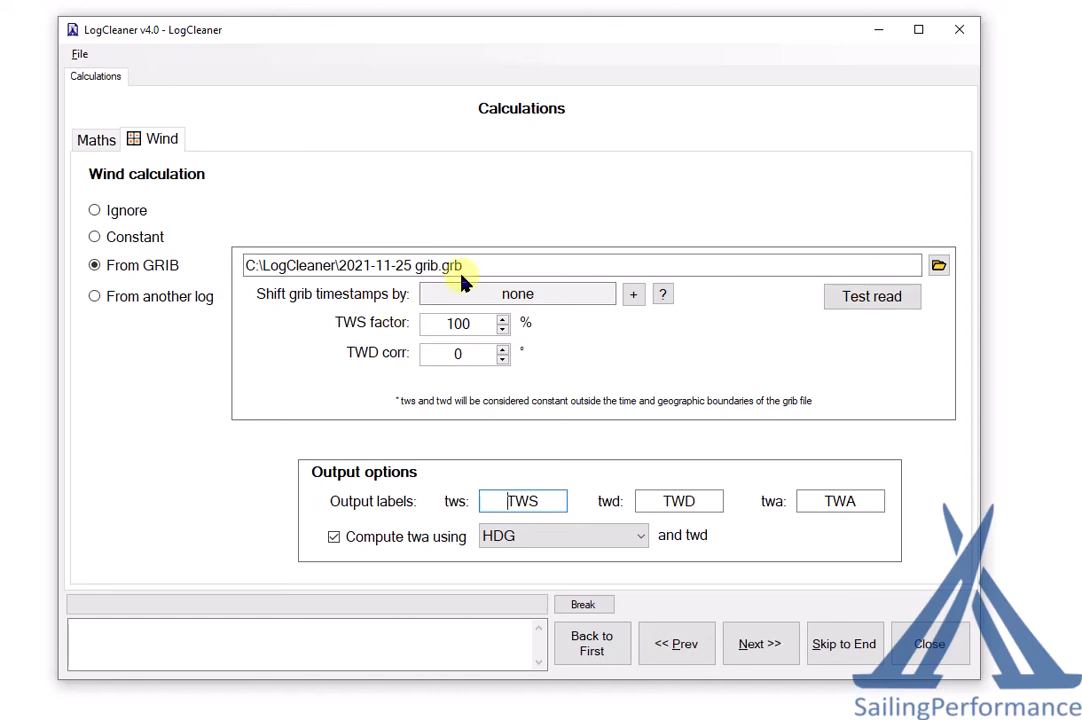
pyautogui.write('grib')
pyautogui.click(662, 502)
pyautogui.write('grib')
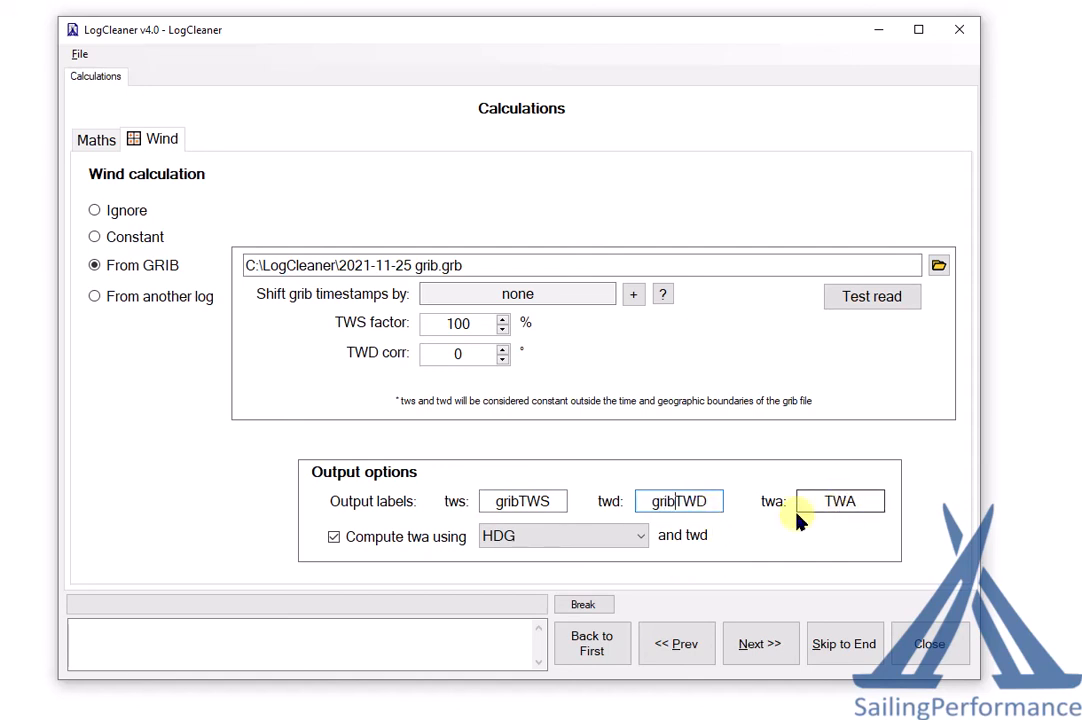
# Turn the computation of twa from HDG and twd off and back on.
pyautogui.click(350, 538)
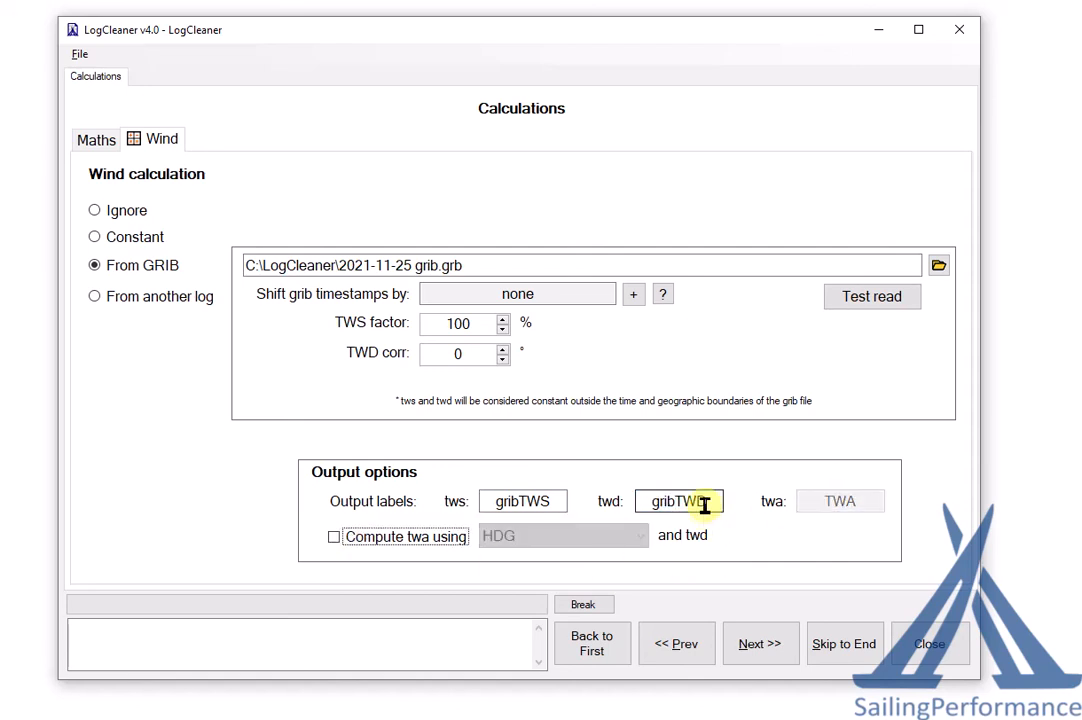
pyautogui.click(375, 545)
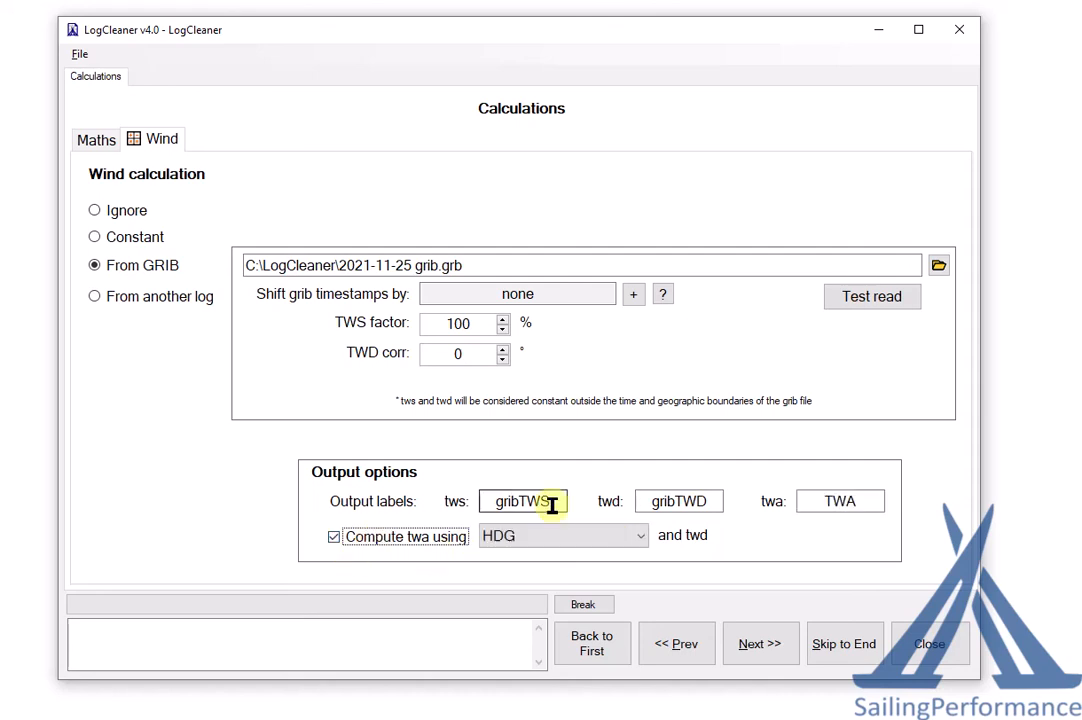
# Rename the GRIB wind output labels as TWS and TWD.
pyautogui.moveTo(519, 503); pyautogui.dragTo(398, 492)
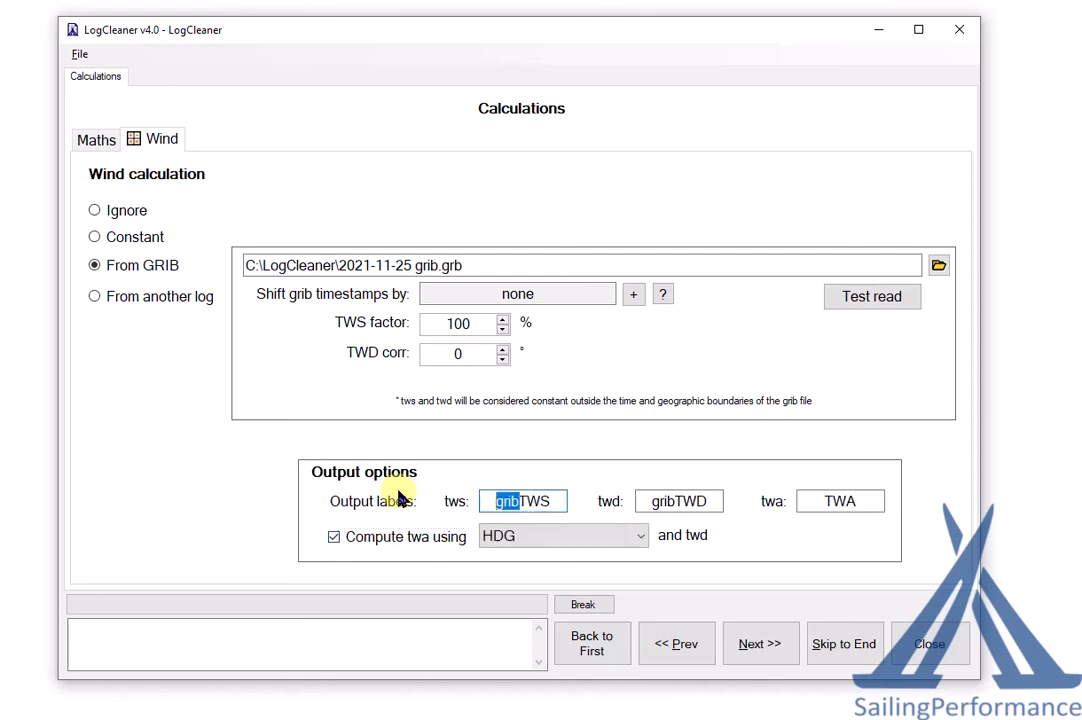
pyautogui.press('BackSpace')
pyautogui.moveTo(677, 502); pyautogui.dragTo(616, 502)
pyautogui.press('BackSpace')
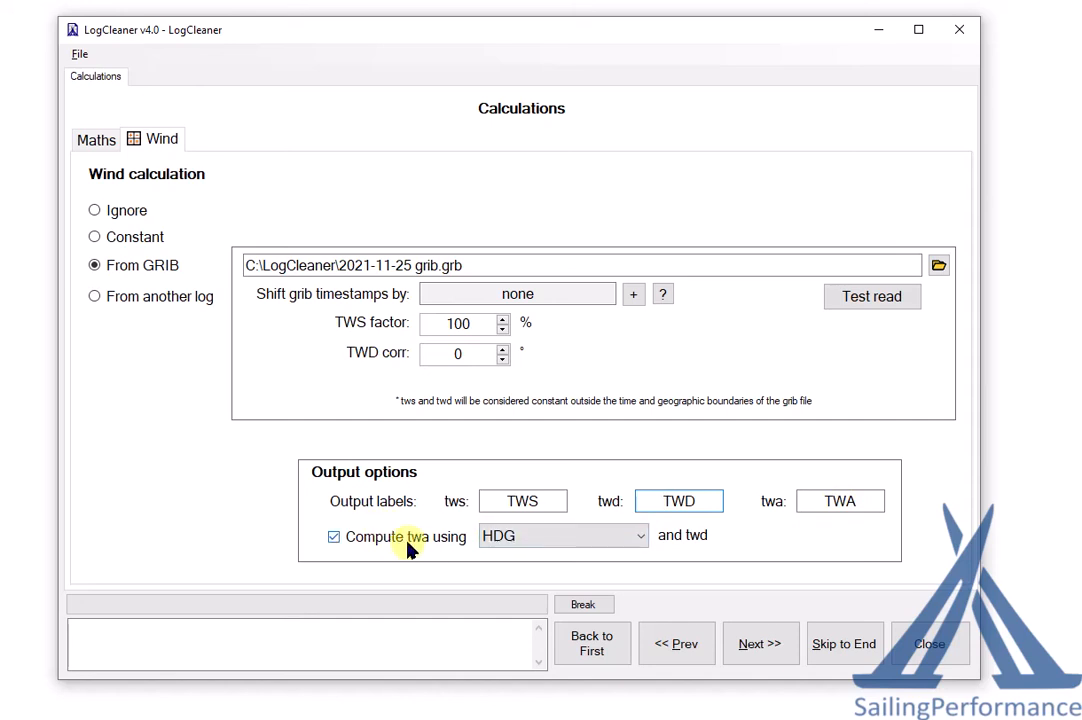
# Choose HDG as the heading source for computing twa and close the Calculations window.
pyautogui.click(525, 537)
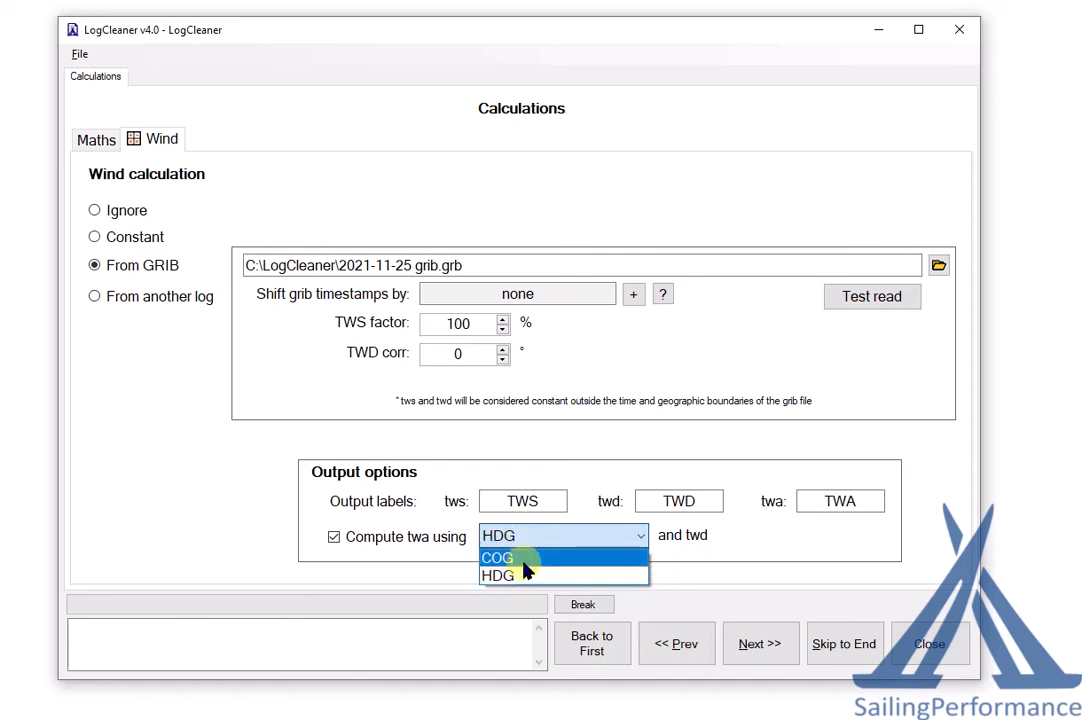
pyautogui.click(567, 578)
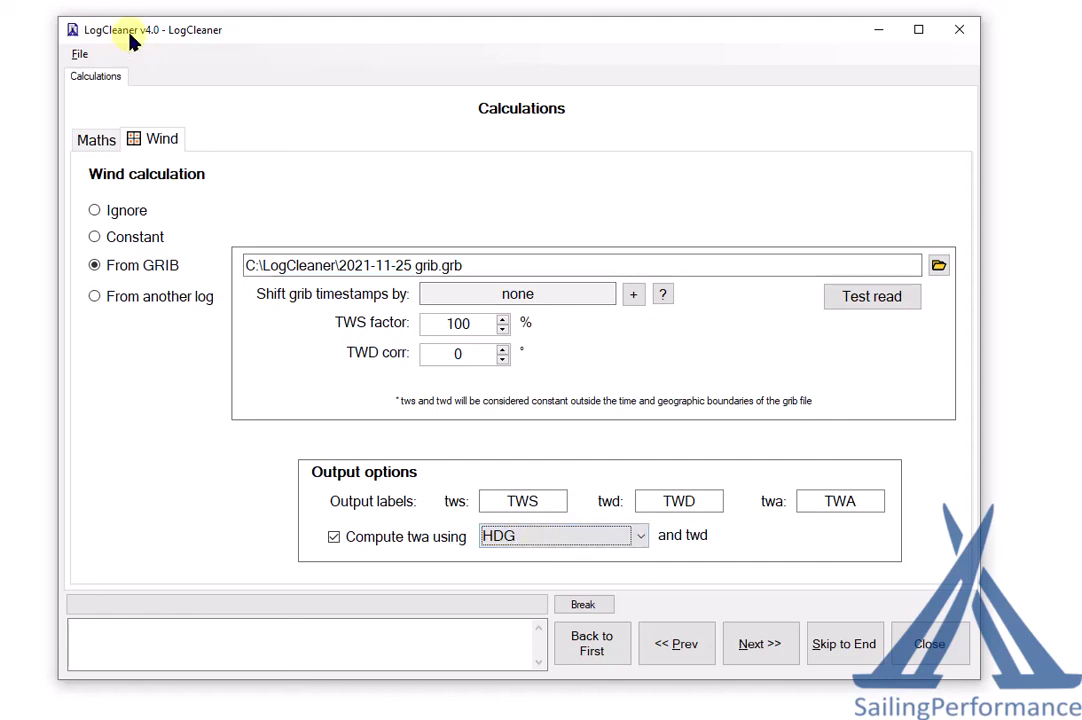
pyautogui.click(963, 33)
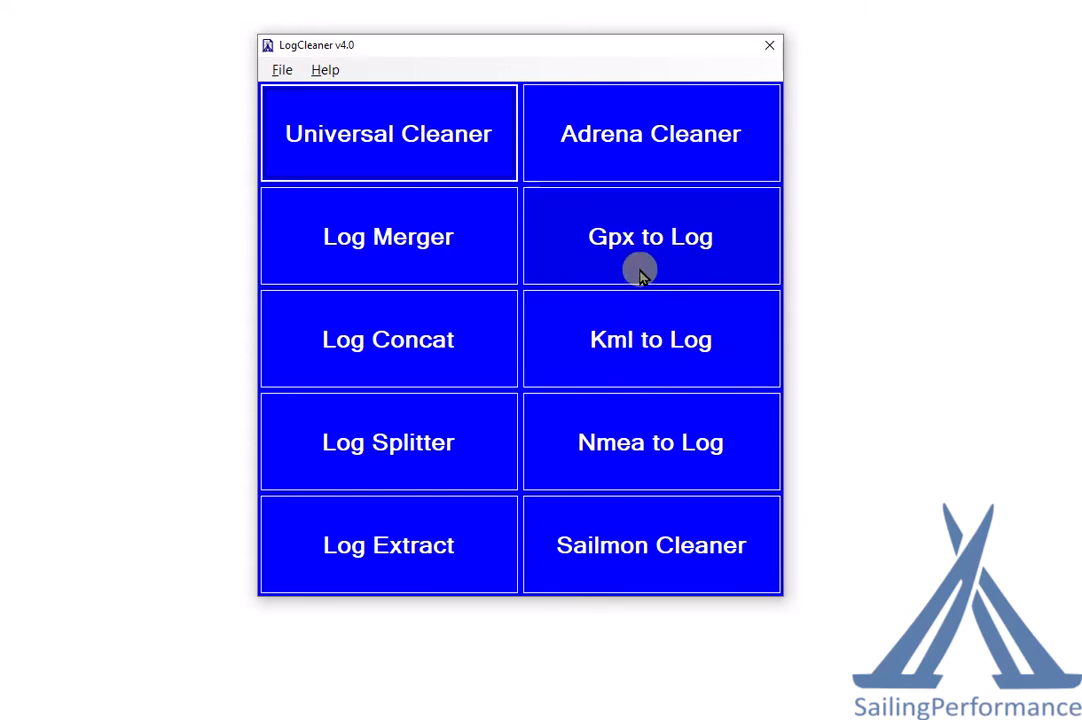
# Examine the From another log and Constant wind calculation options in the Gpx to Log converter and close it.
pyautogui.click(643, 249)
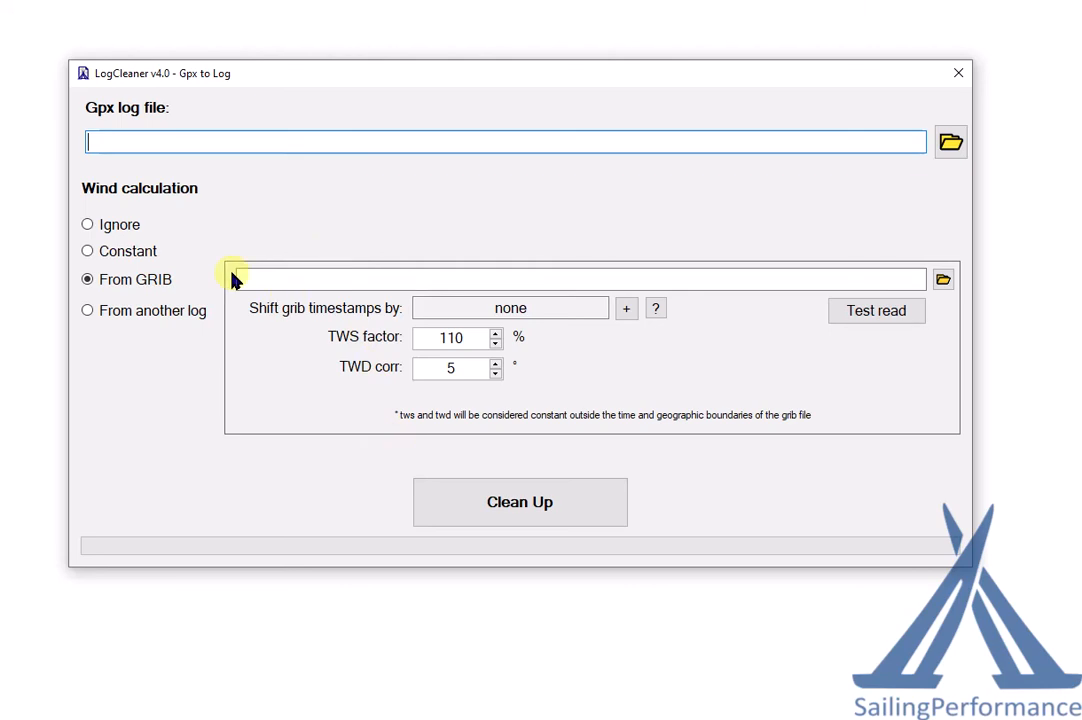
pyautogui.click(162, 313)
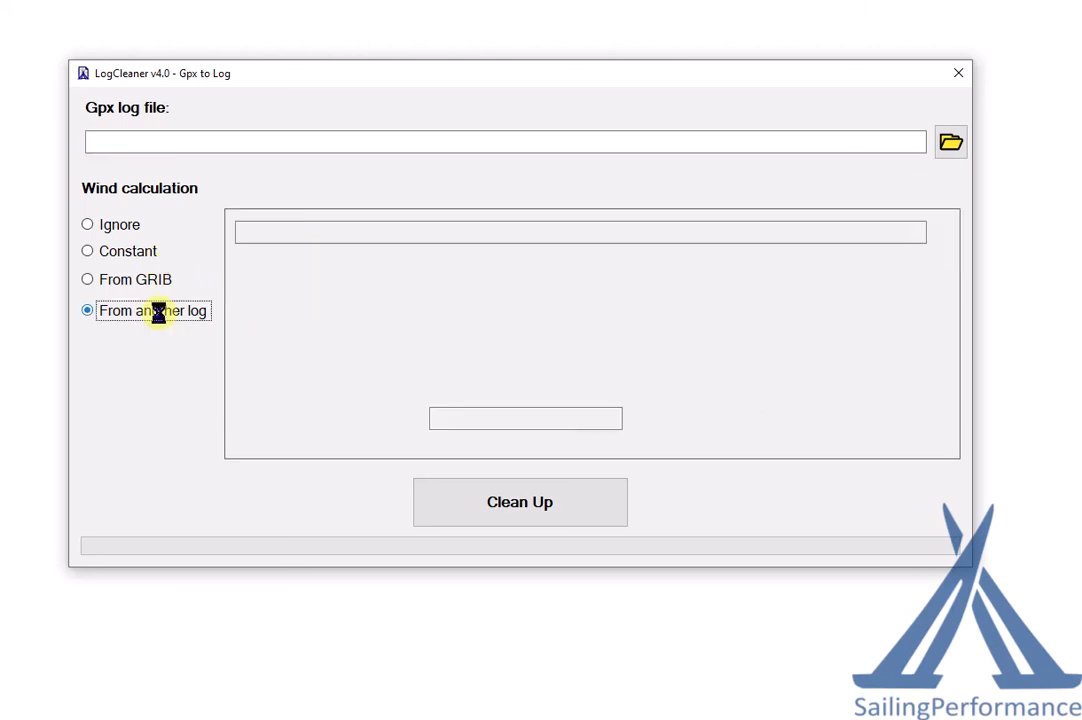
pyautogui.click(134, 256)
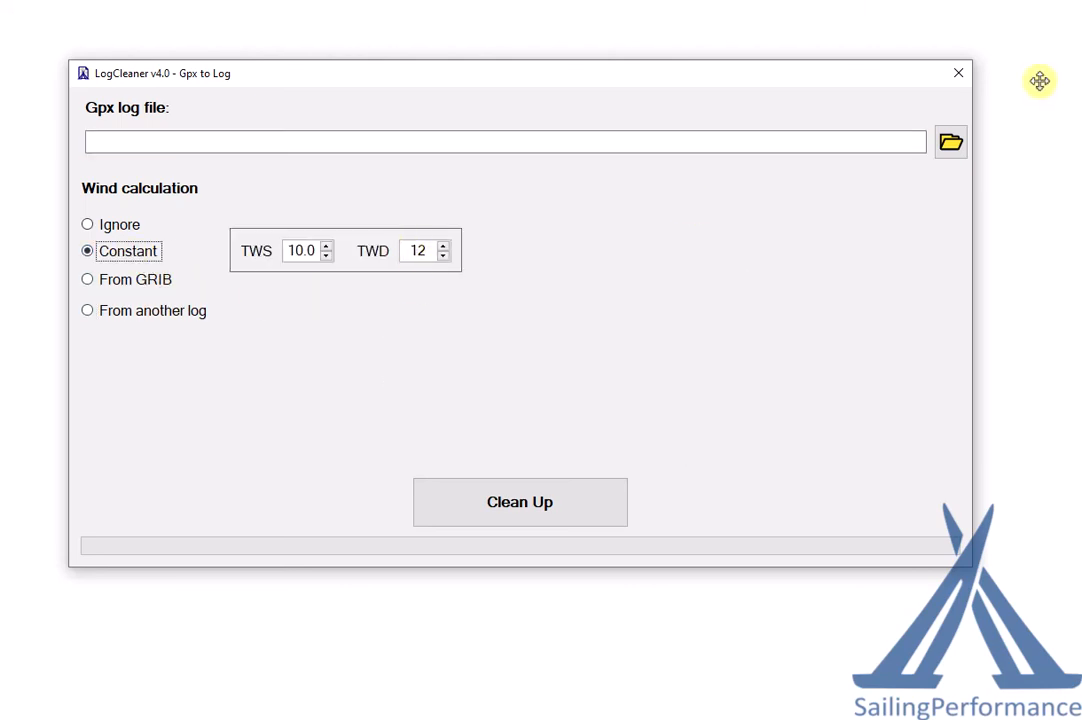
pyautogui.click(958, 73)
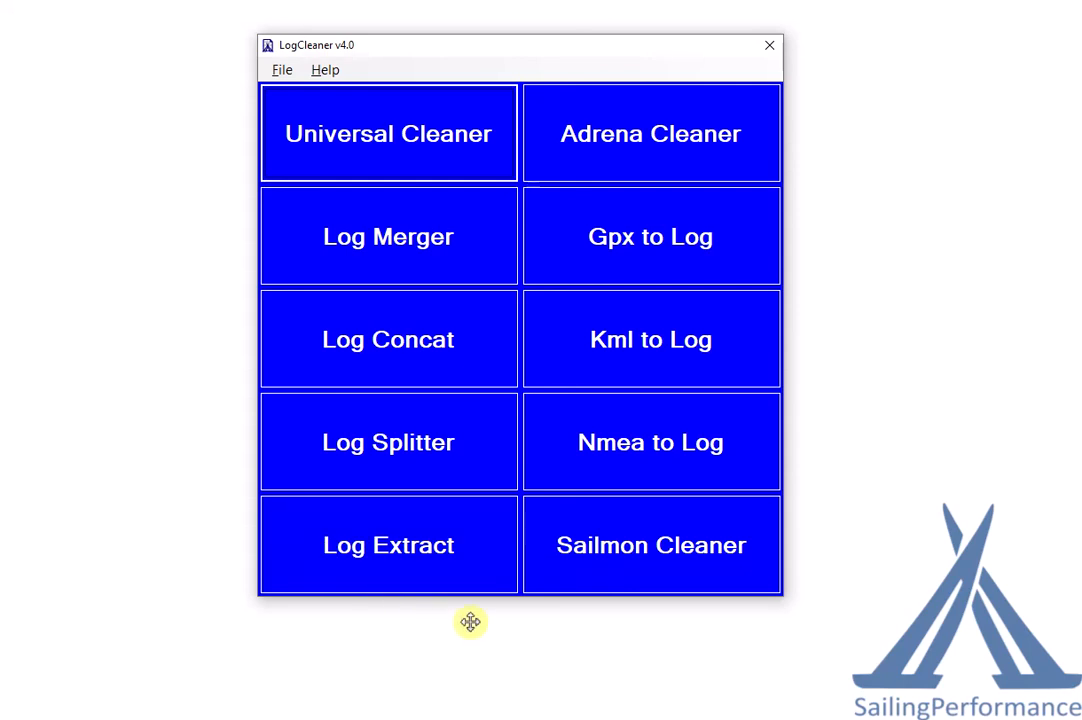
# Run Log Extract on LargeLog.txt, including 1 header line, skipping 100 lines and extracting 20 lines.
pyautogui.click(369, 545)
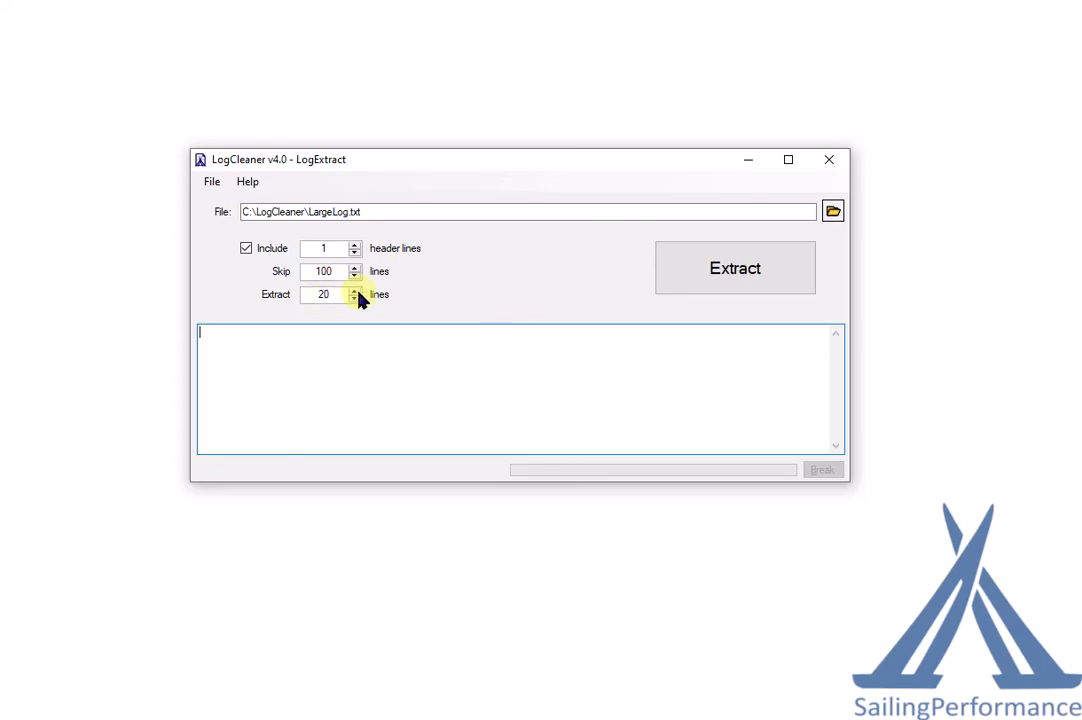
pyautogui.click(755, 265)
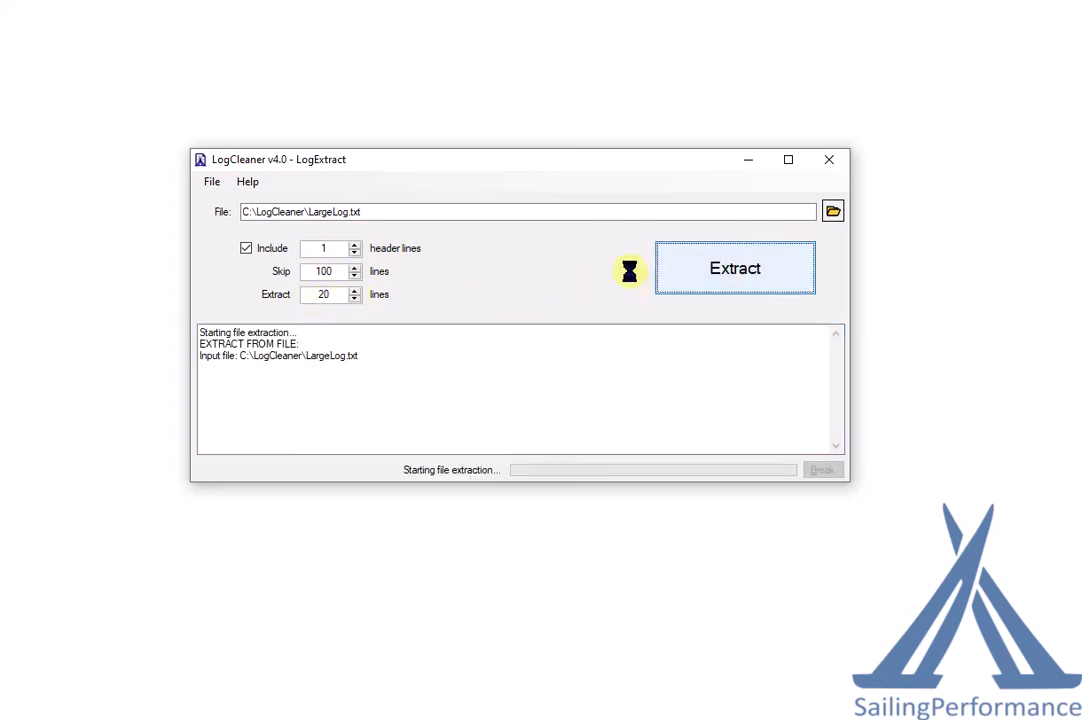